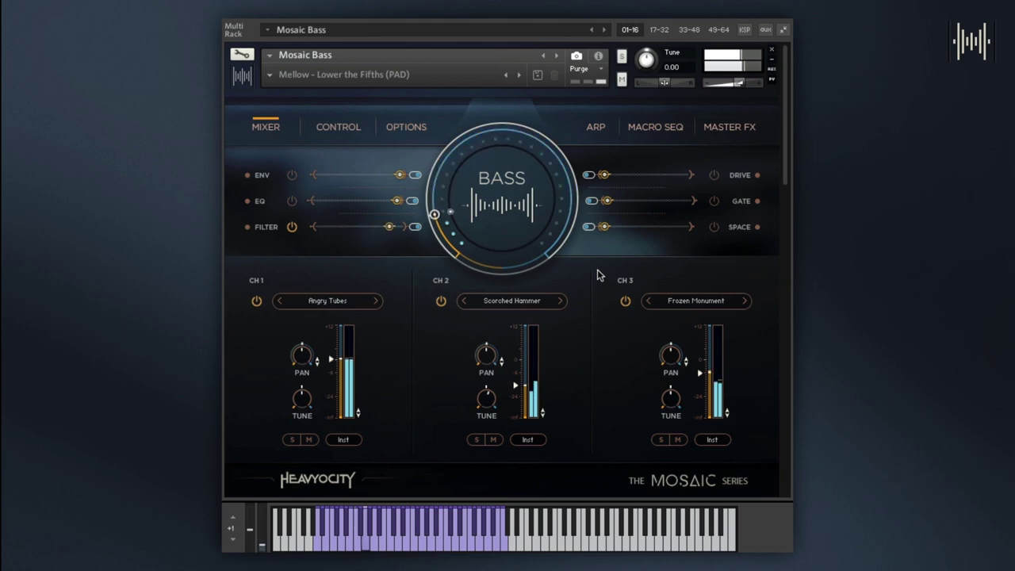
Make the College instance active, check its FILTER and DRIVE views, then show its arpeggiator step sequencers.
click(265, 227)
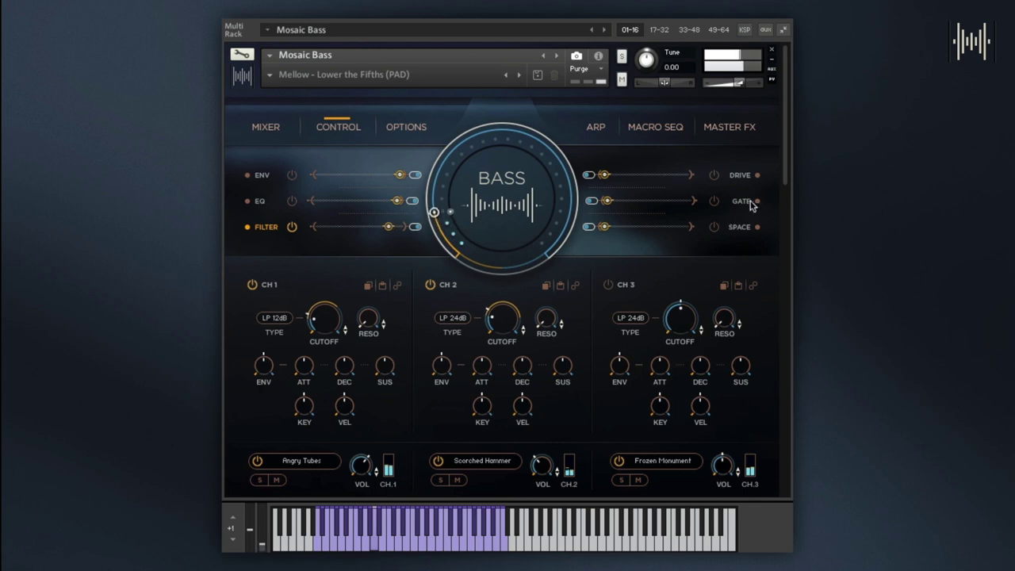
drag(786, 170, 760, 304)
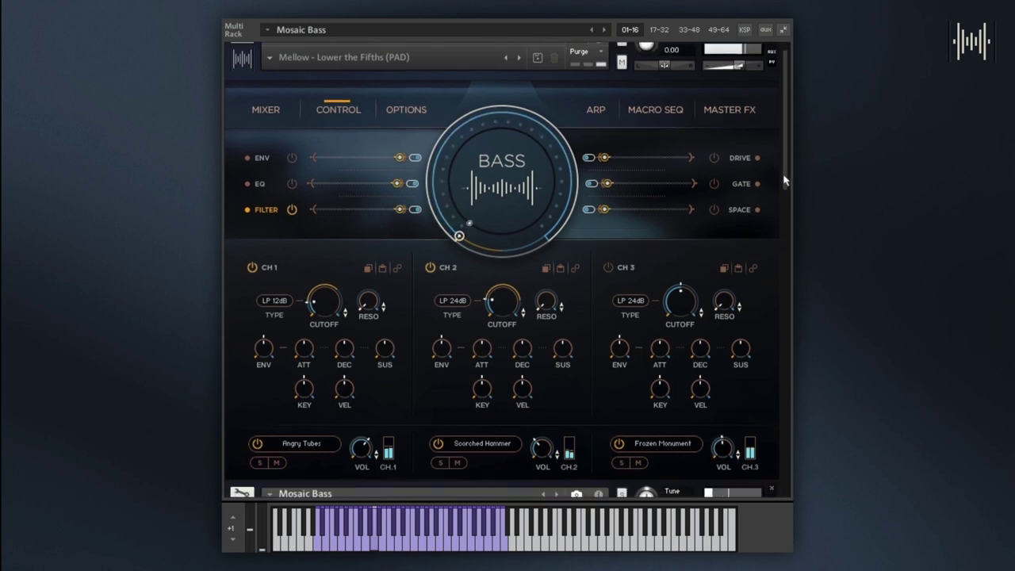
scroll(759, 305, down, 2)
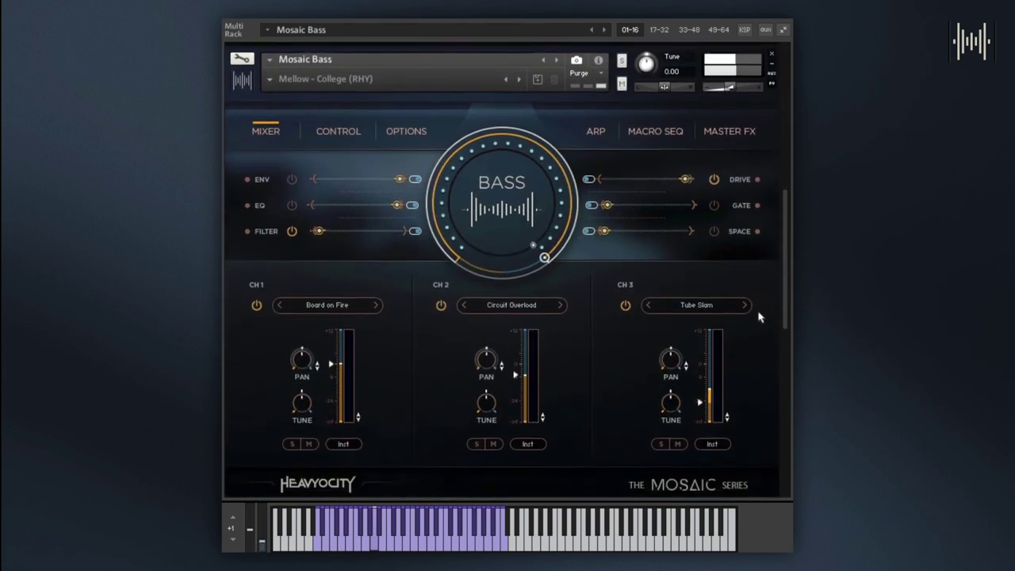
click(736, 70)
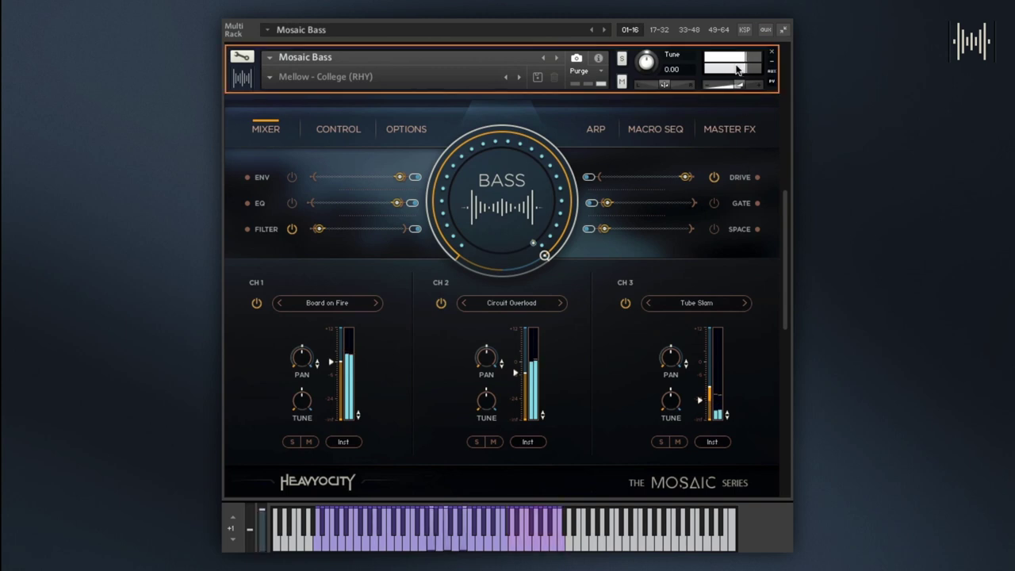
click(269, 229)
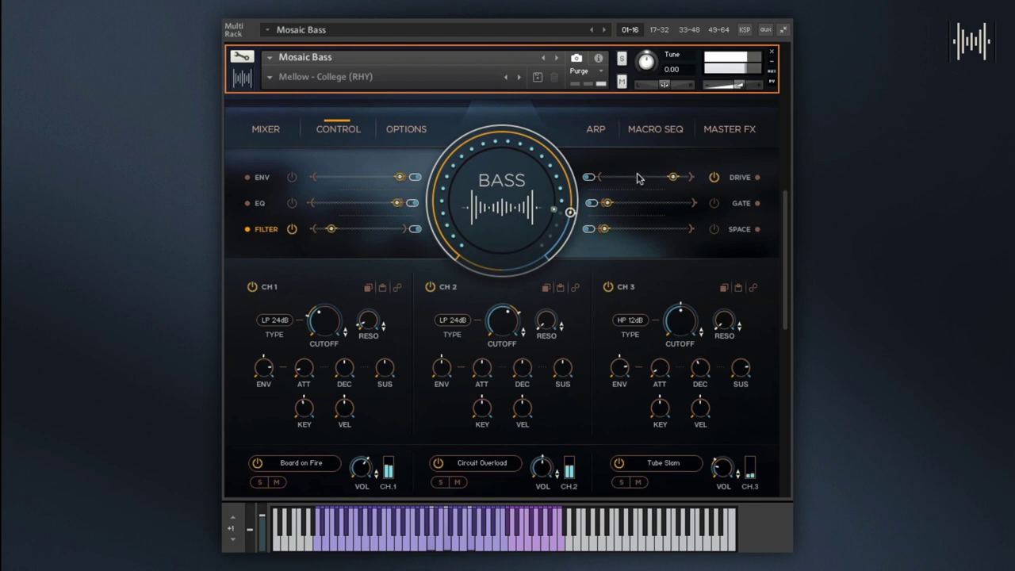
click(739, 177)
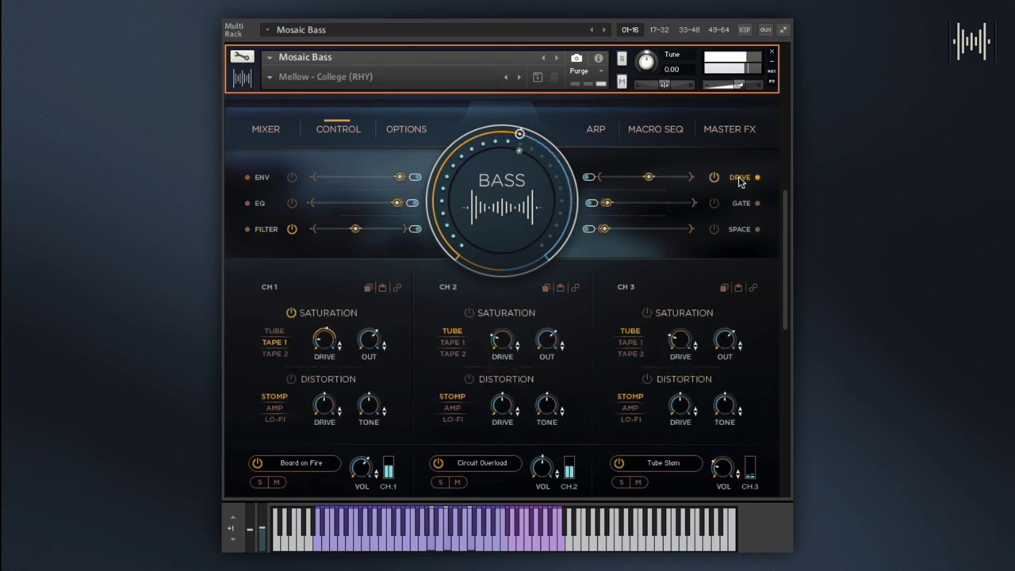
click(595, 130)
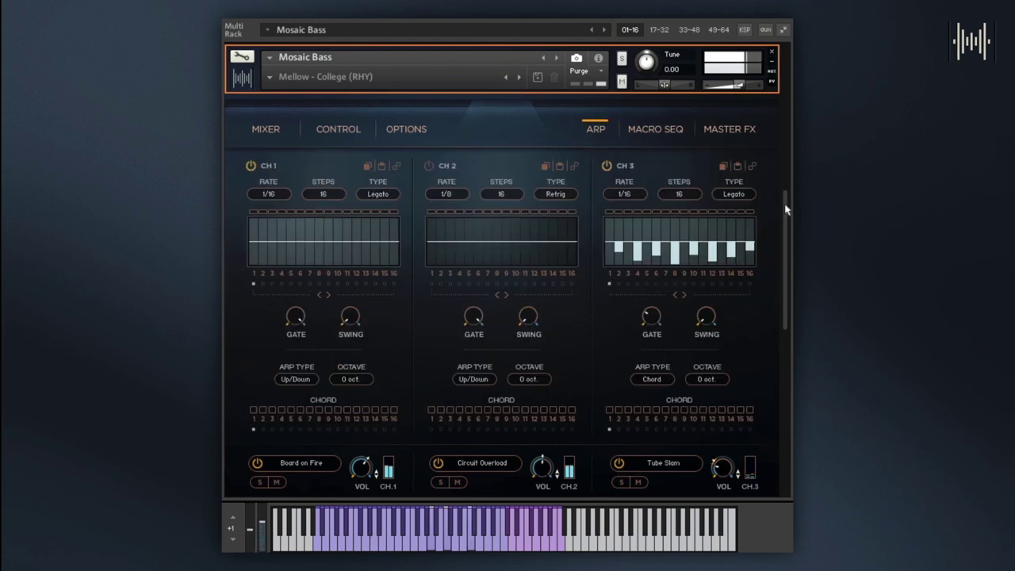
Make Big Synth Energy active, browse sounds for channels 2 and 3, then load Mellow - Angelic Whispers (PAD).
drag(785, 209, 767, 353)
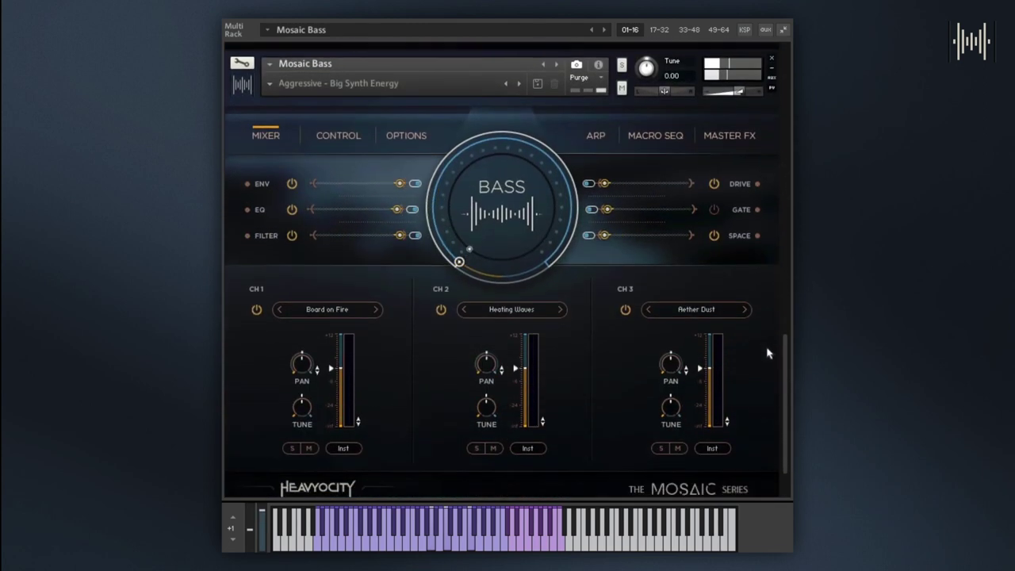
click(717, 69)
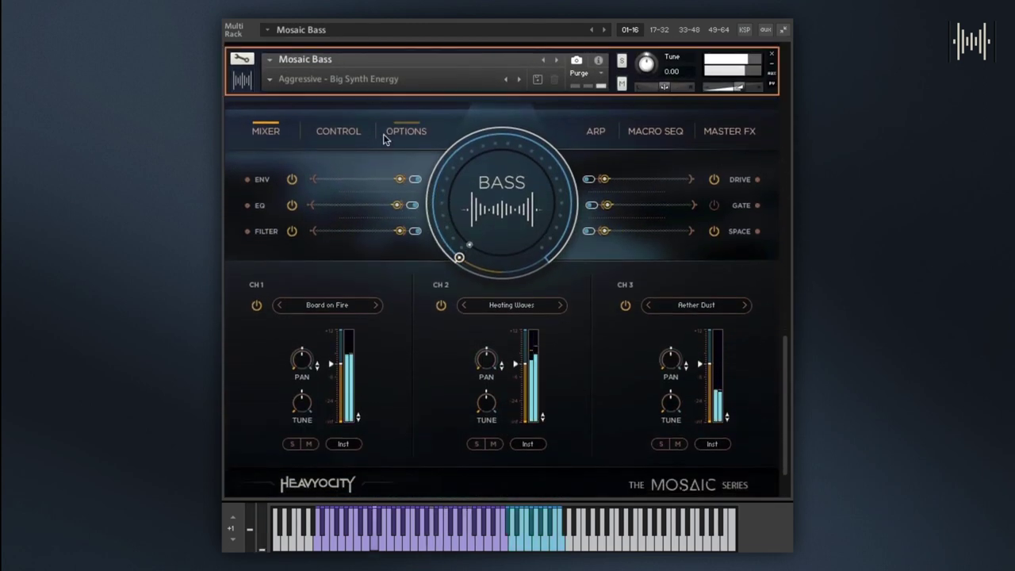
click(389, 135)
click(497, 168)
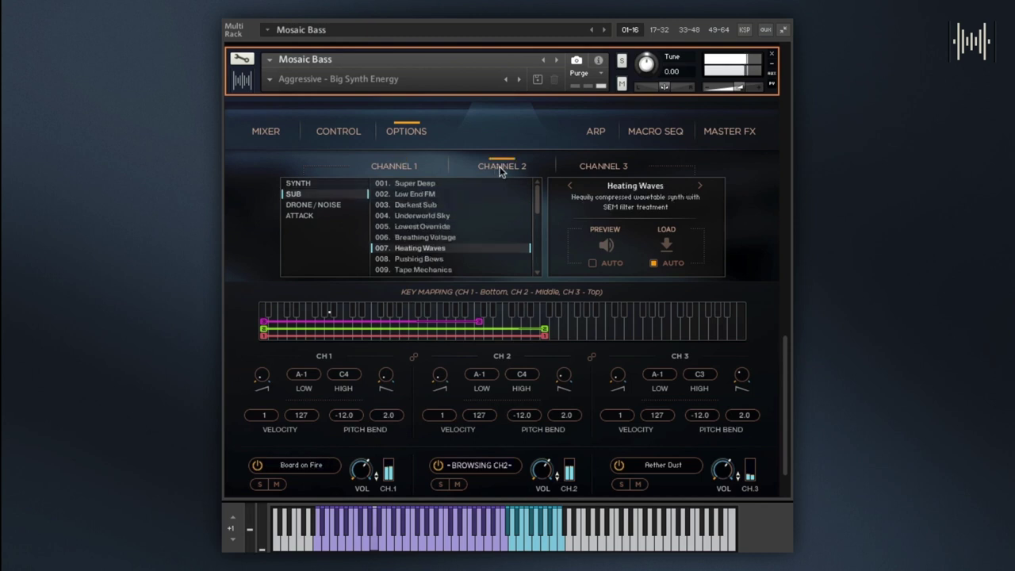
click(593, 169)
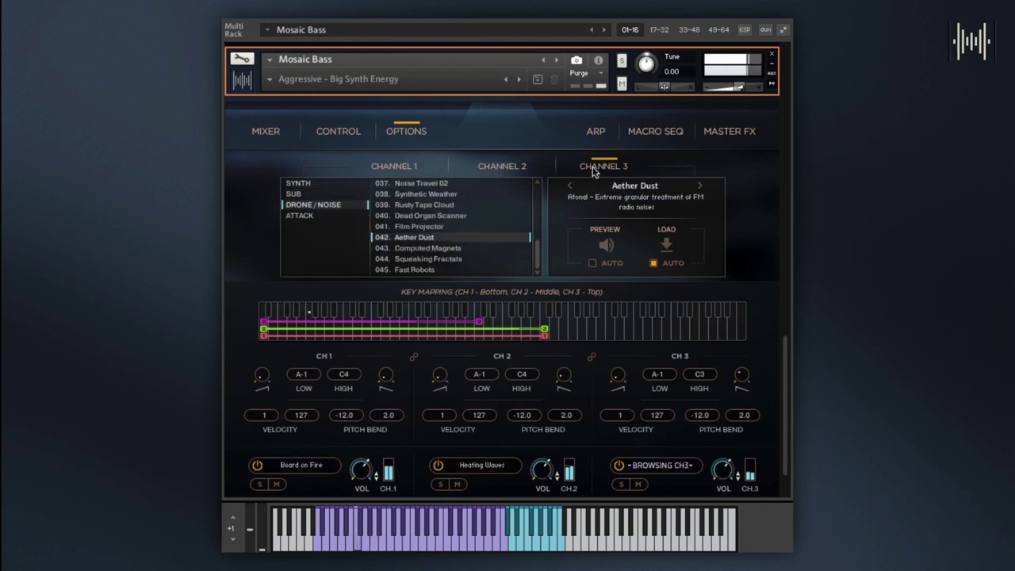
click(270, 80)
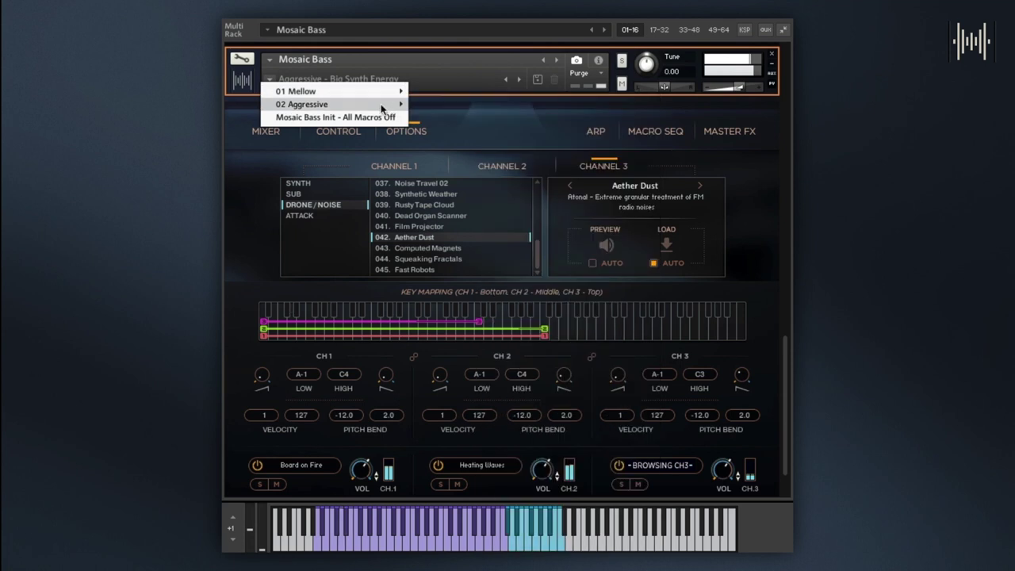
mouse_move(317, 104)
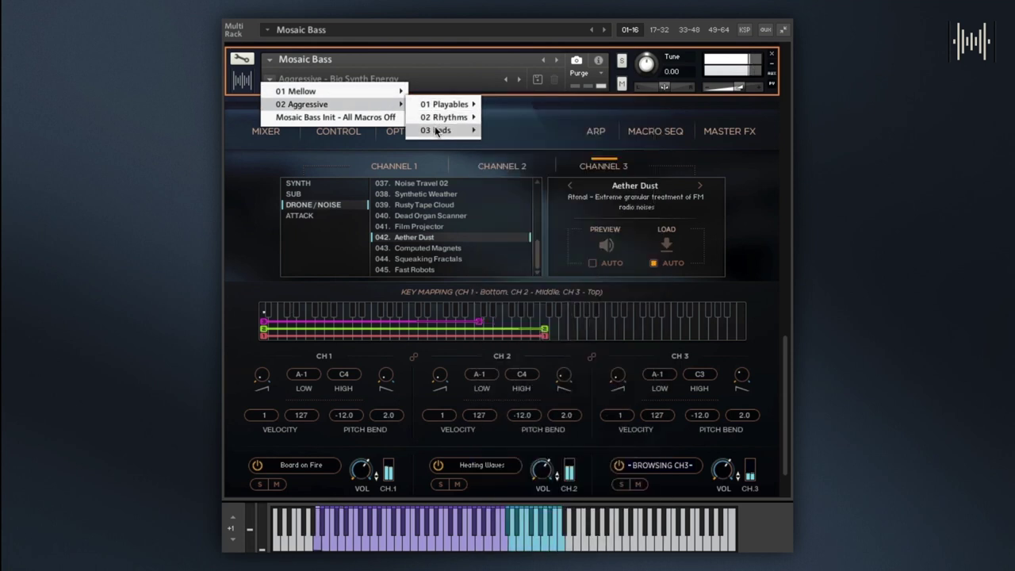
click(277, 149)
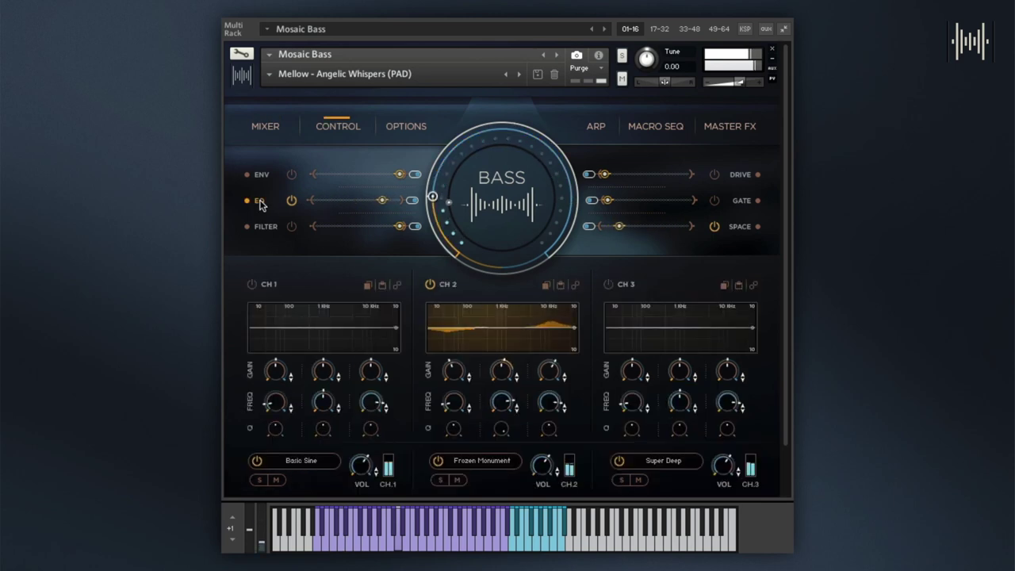
Load the Mellow - Old Tape Machine snapshot and view its SPACE settings and master effects page.
click(269, 76)
mouse_move(301, 85)
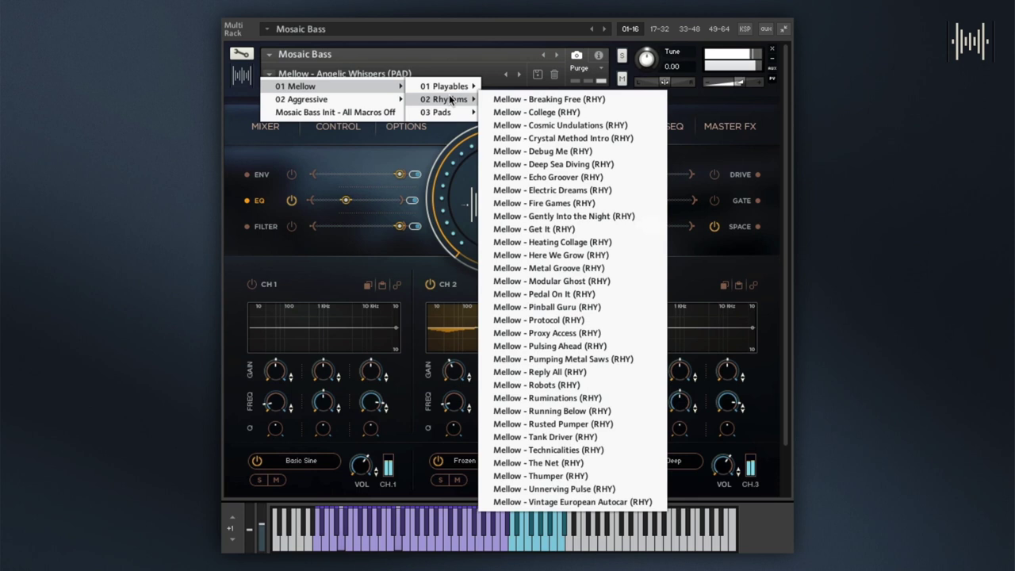
mouse_move(438, 112)
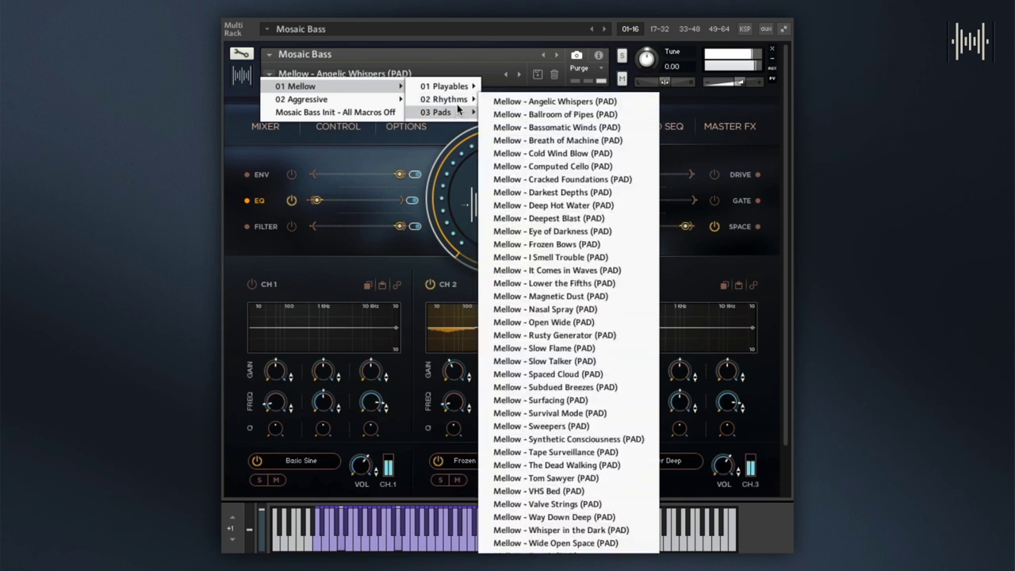
click(591, 260)
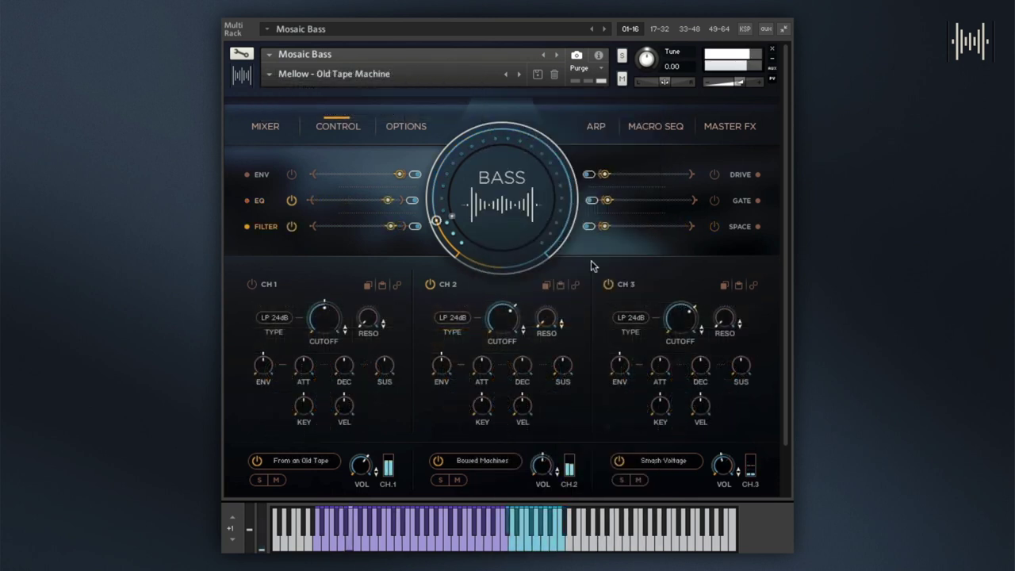
click(740, 228)
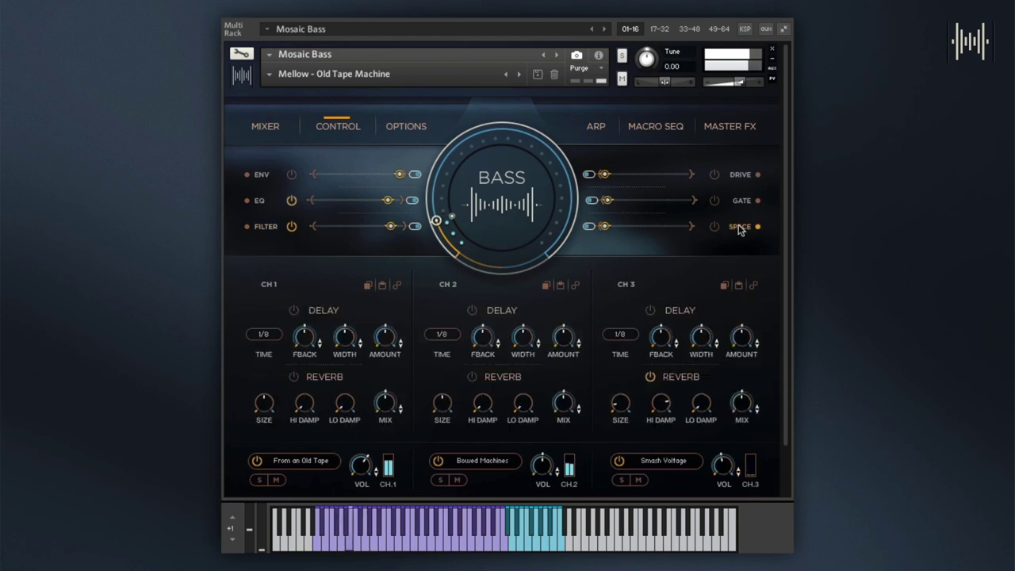
click(732, 129)
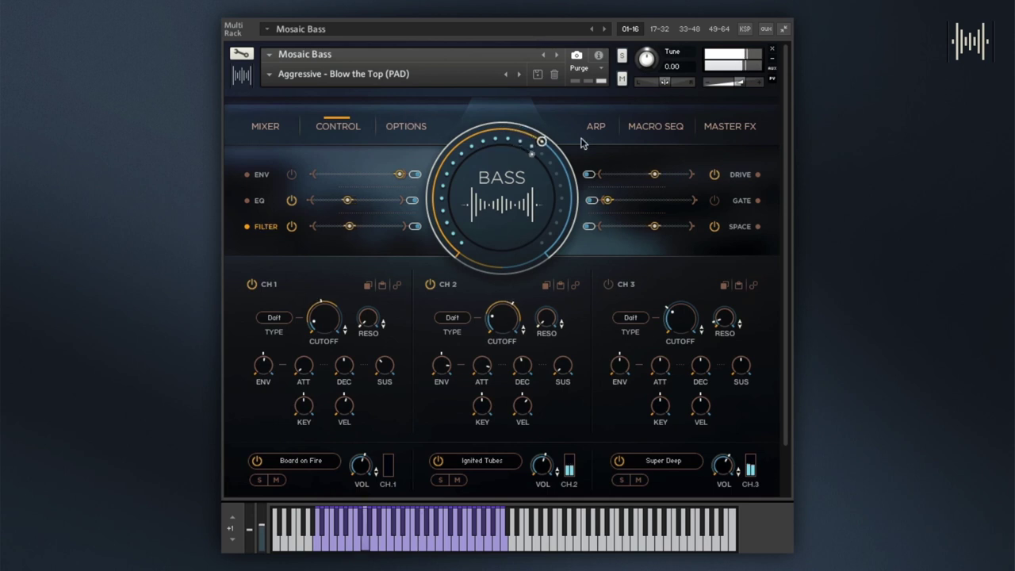
View each channel's DRIVE settings, then return to the per-channel FILTER settings.
click(748, 178)
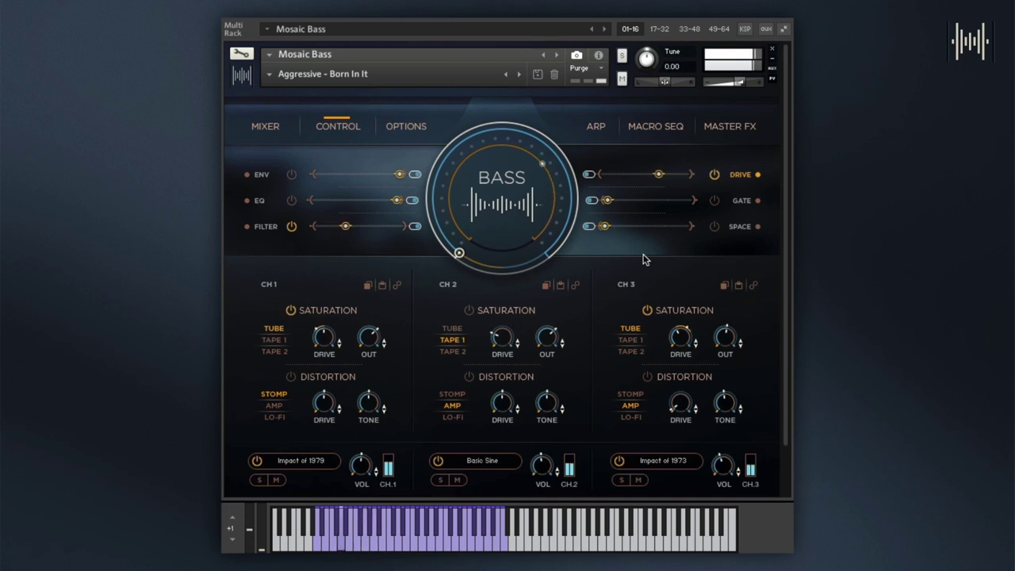
click(266, 227)
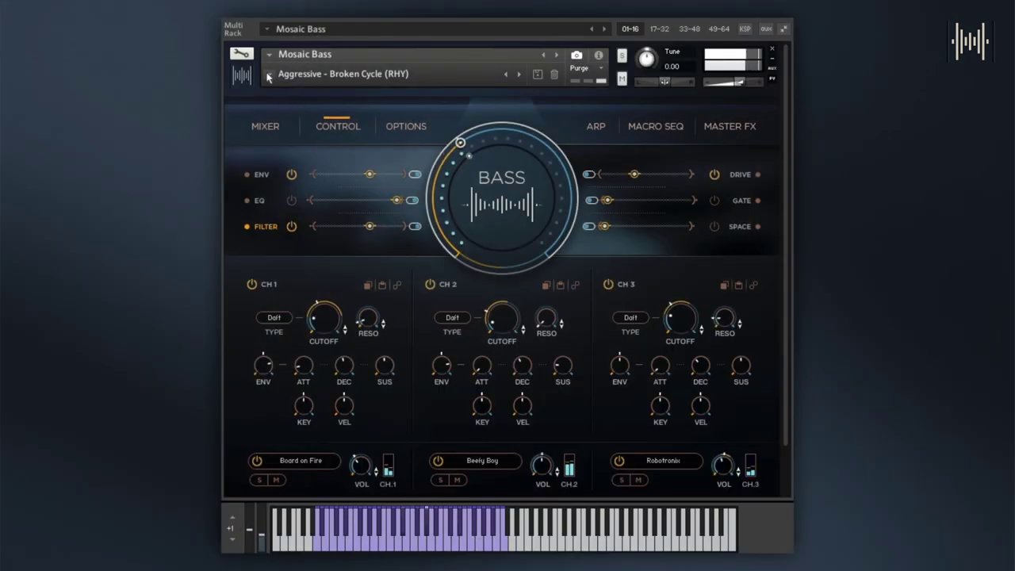
Check the snapshot list without changing it, then view the SPACE, arpeggiator, mixer FILTER and arpeggiator pages.
click(268, 74)
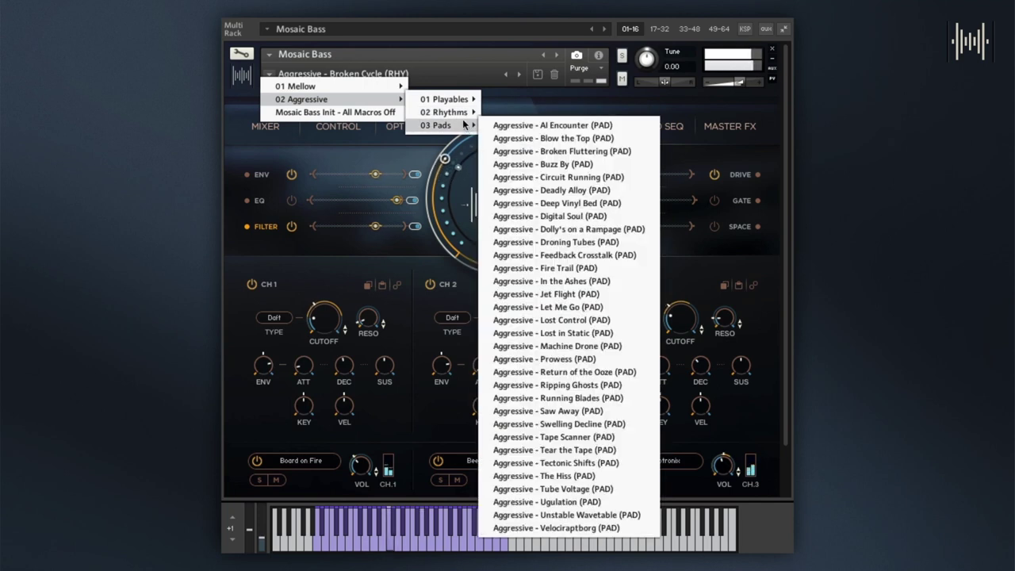
mouse_move(443, 112)
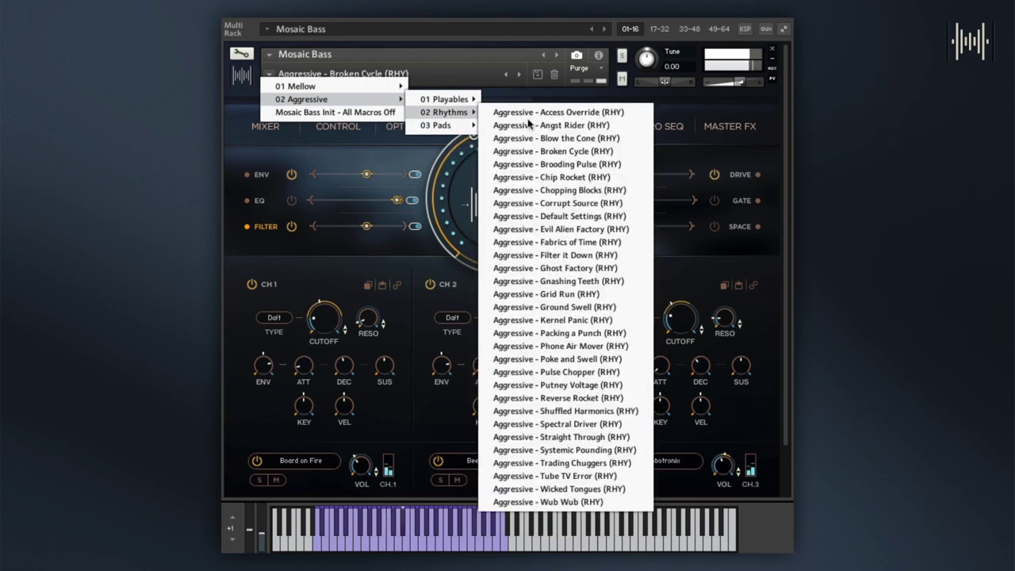
click(694, 278)
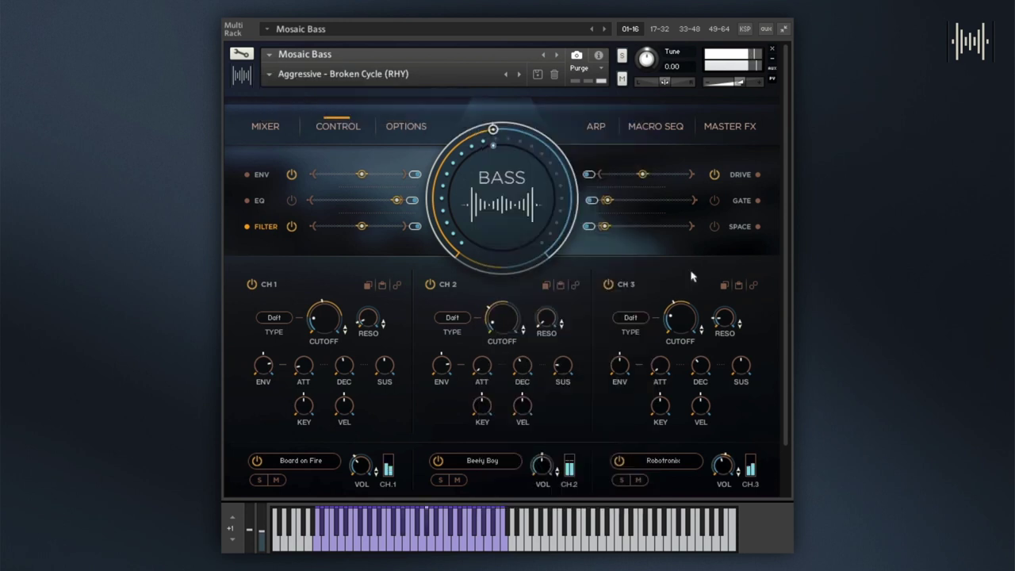
click(739, 228)
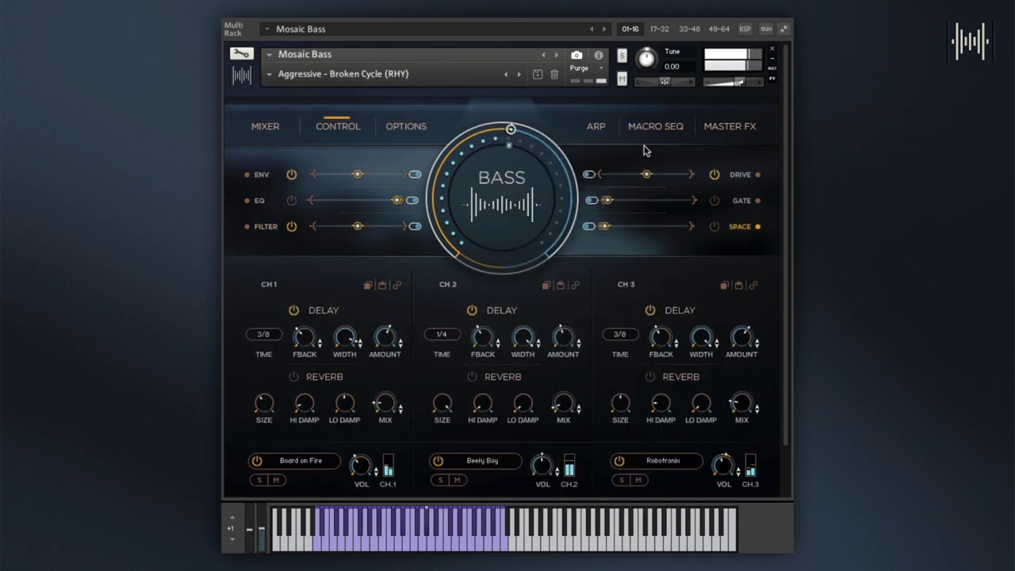
click(599, 128)
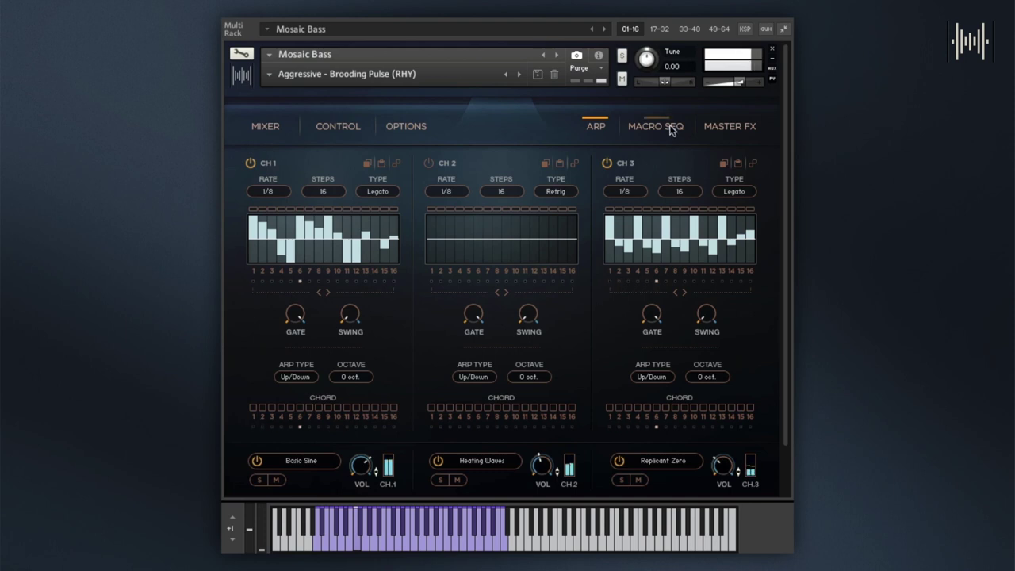
click(273, 132)
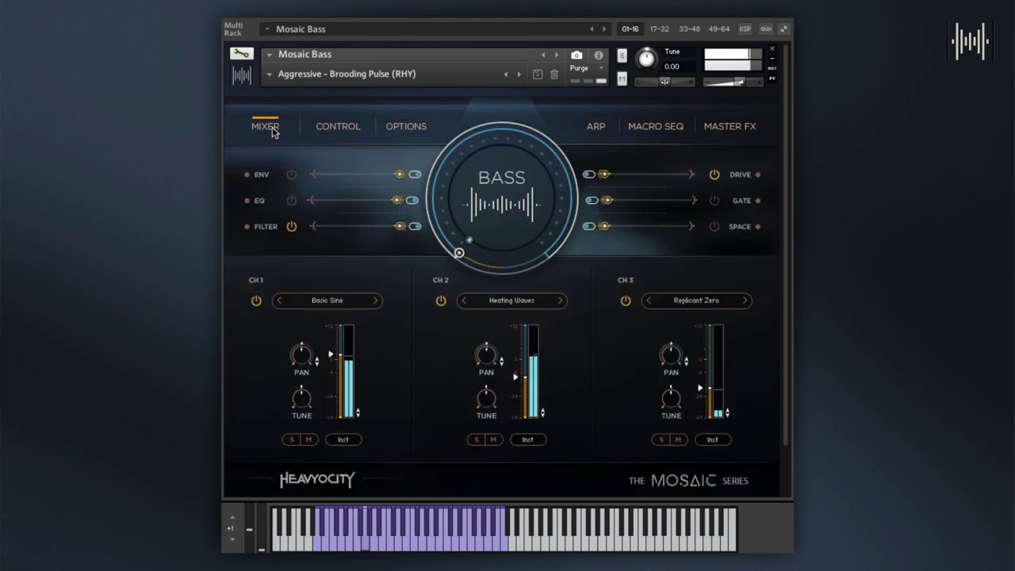
click(269, 227)
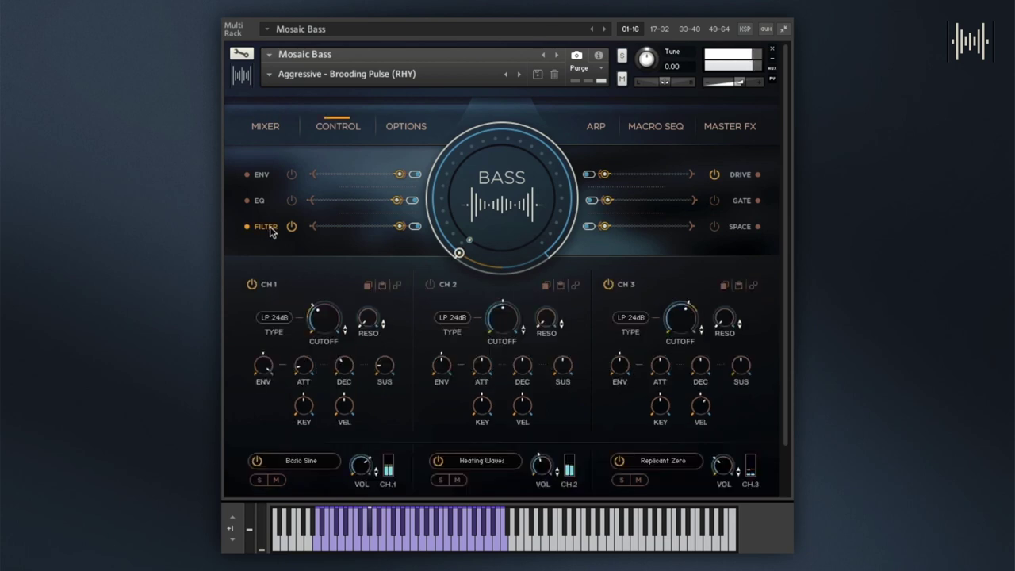
click(596, 127)
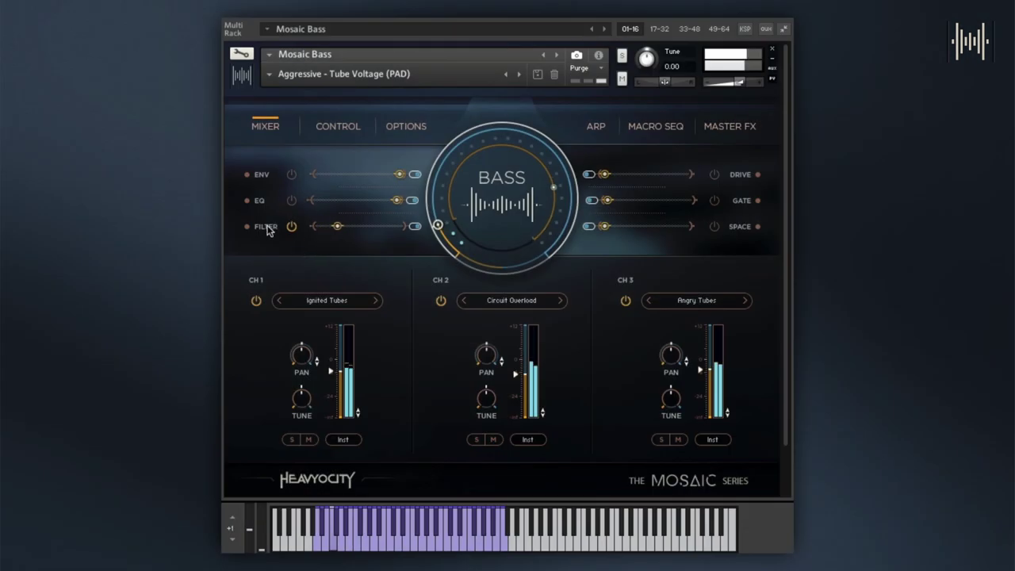
View the FILTER, MACRO SEQ, EQ and DRIVE views, ending on Grid Run's per-channel DRIVE settings.
click(268, 227)
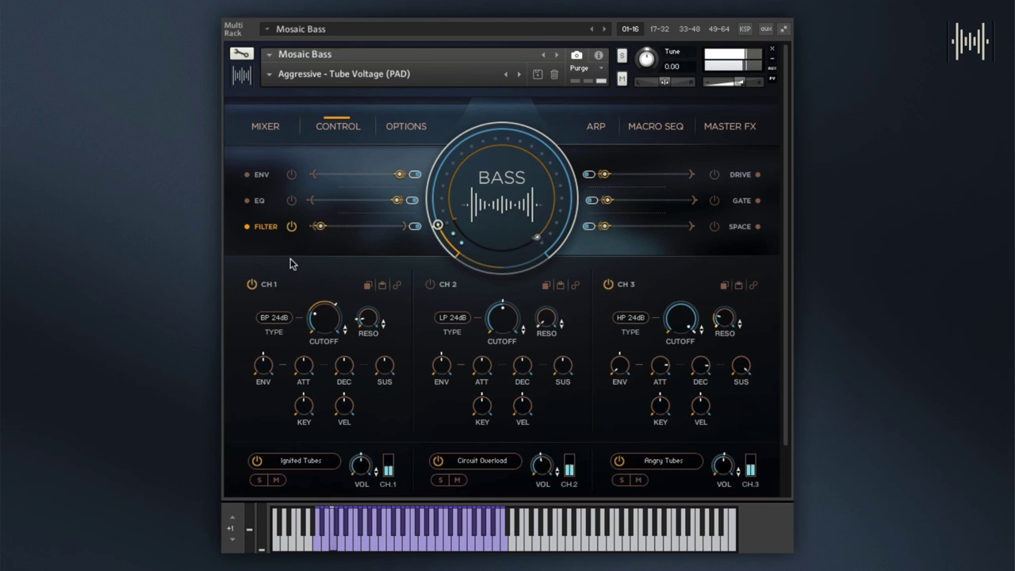
click(644, 128)
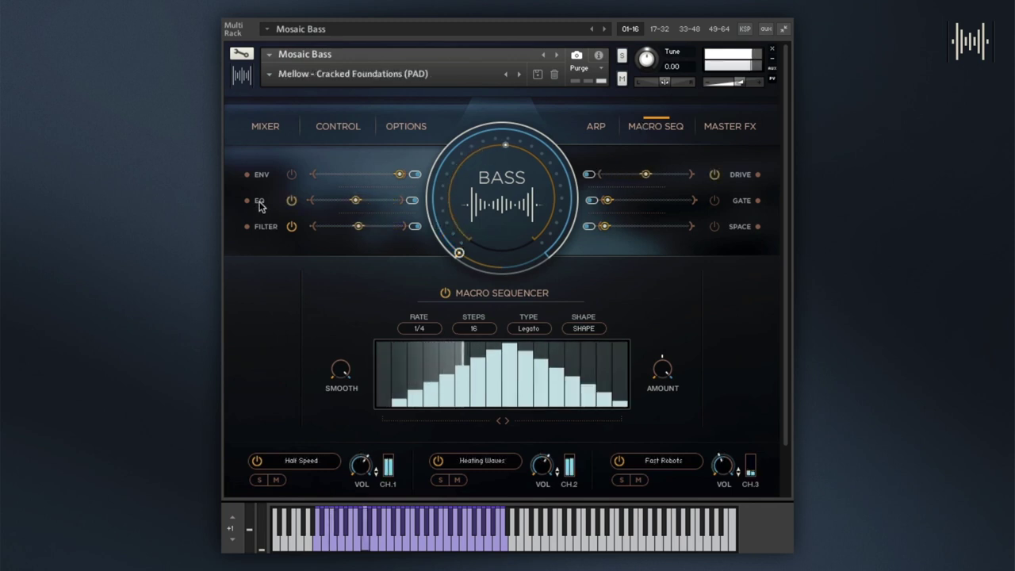
click(261, 203)
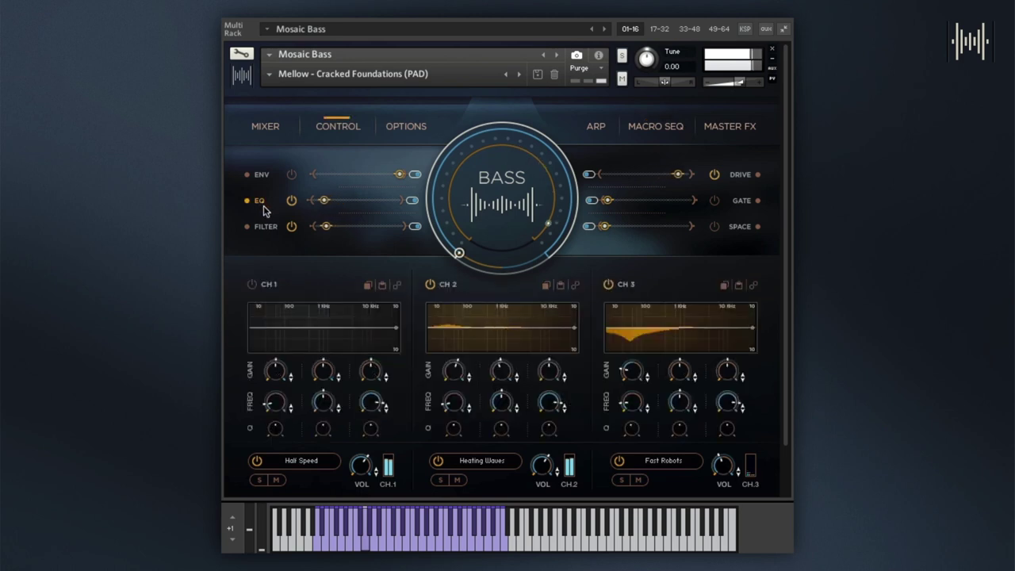
click(738, 176)
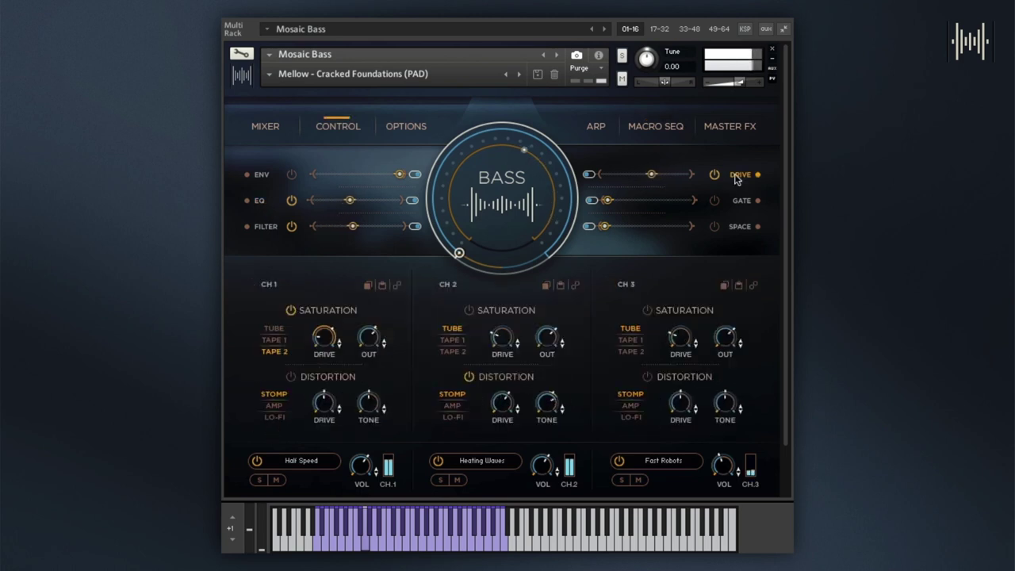
click(266, 227)
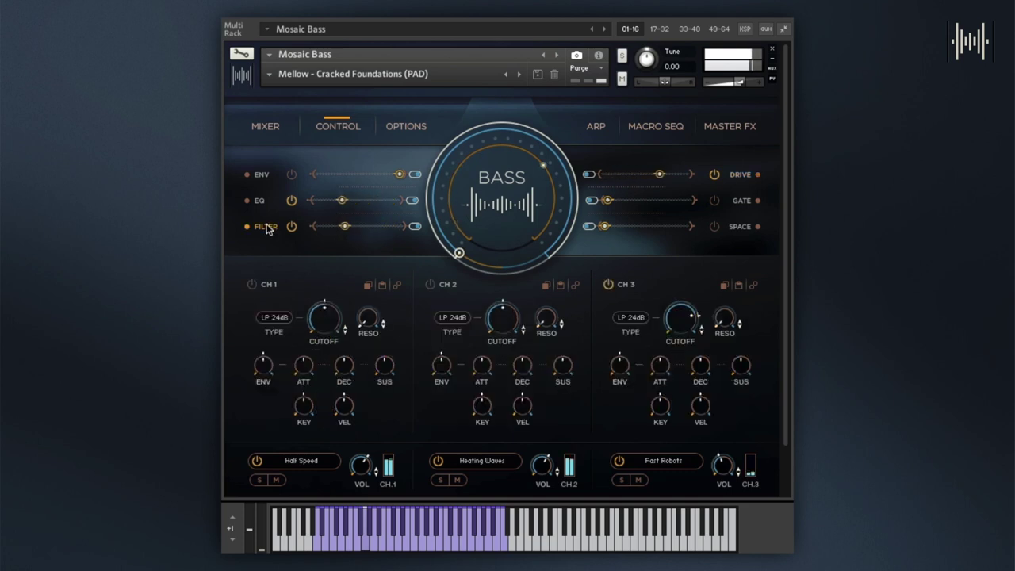
click(737, 176)
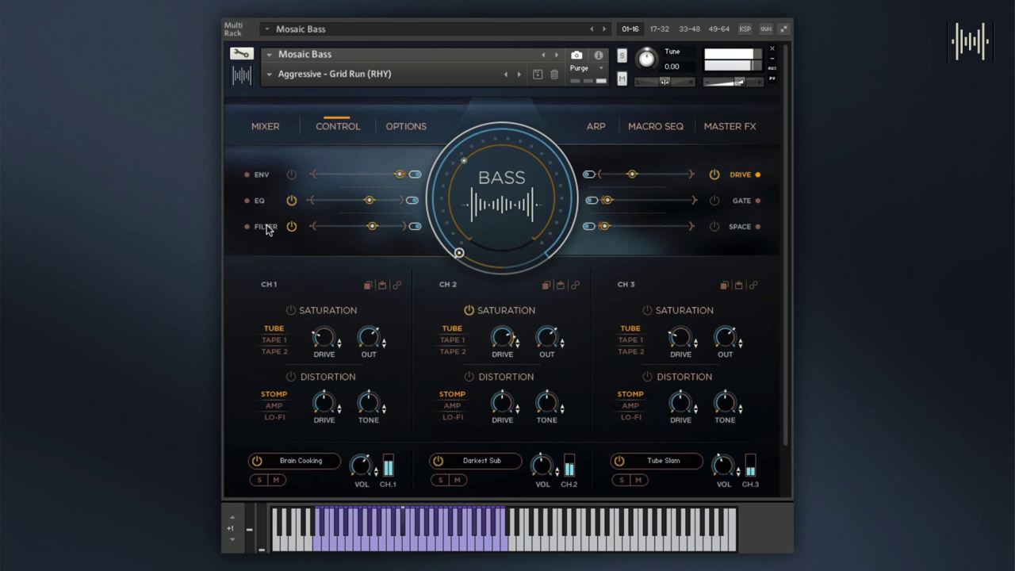
Show the channel FILTER controls, then the OPTIONS page, then the Grid Run MASTER FX page.
click(267, 228)
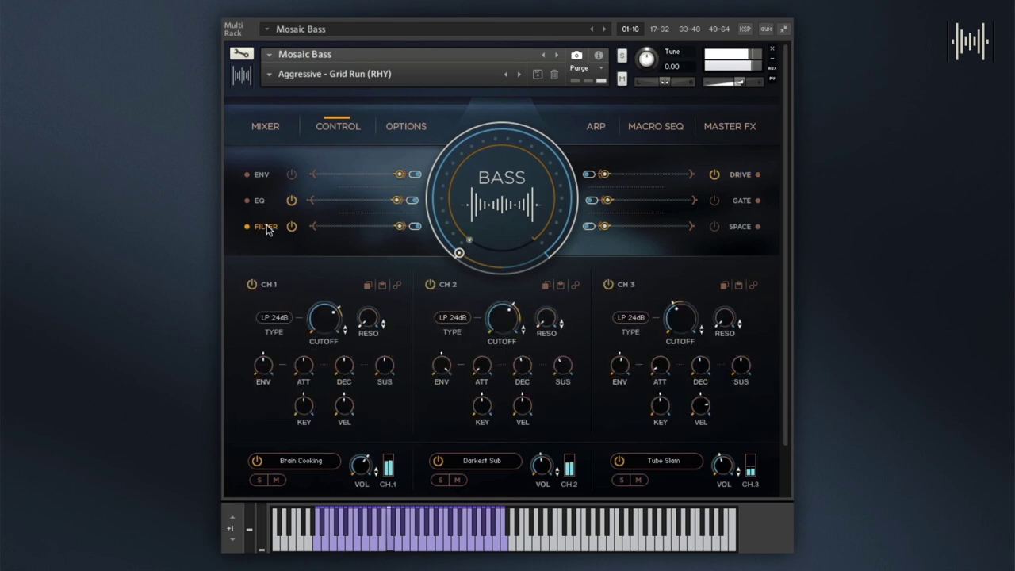
click(406, 126)
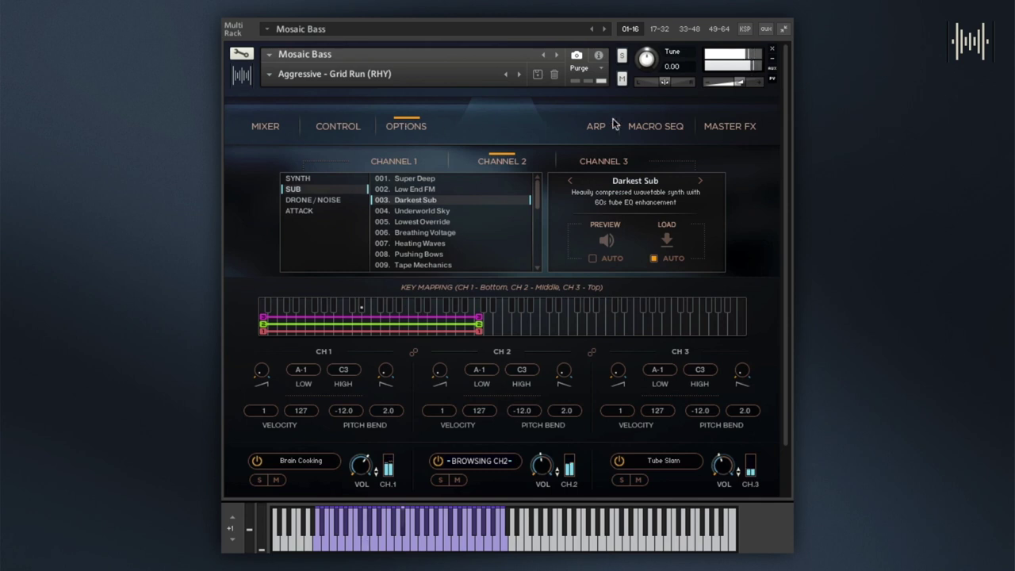
click(725, 127)
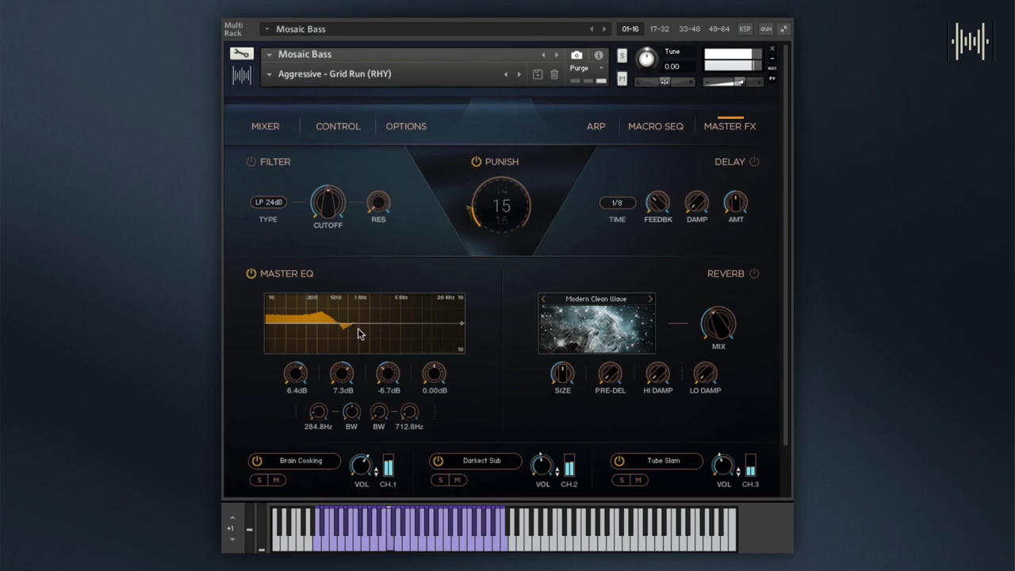
Set master EQ band 1 to 3.6 dB and Punish from 15 to 26, keeping Modern Clean Wave reverb.
drag(300, 373, 300, 389)
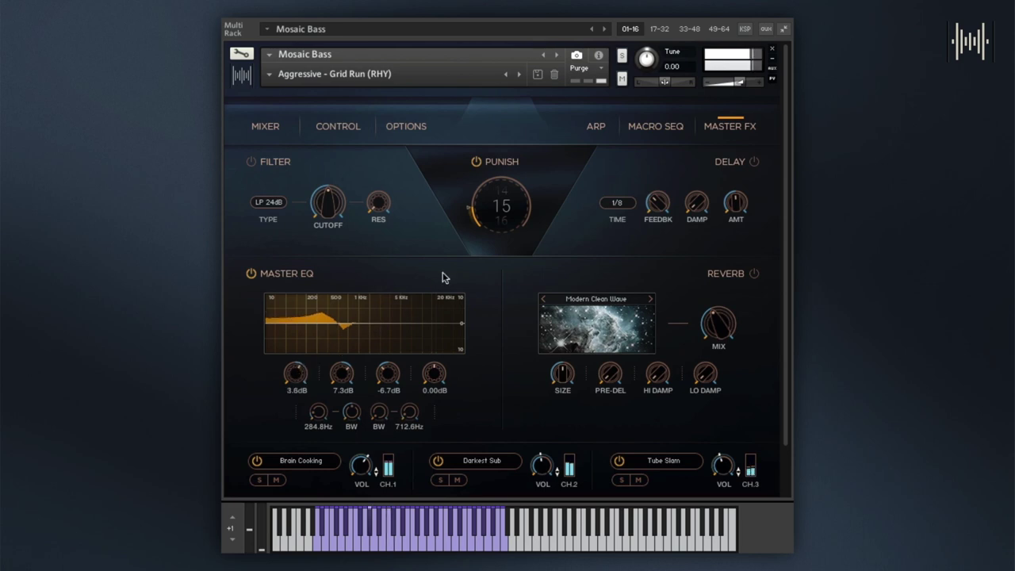
drag(500, 219, 494, 199)
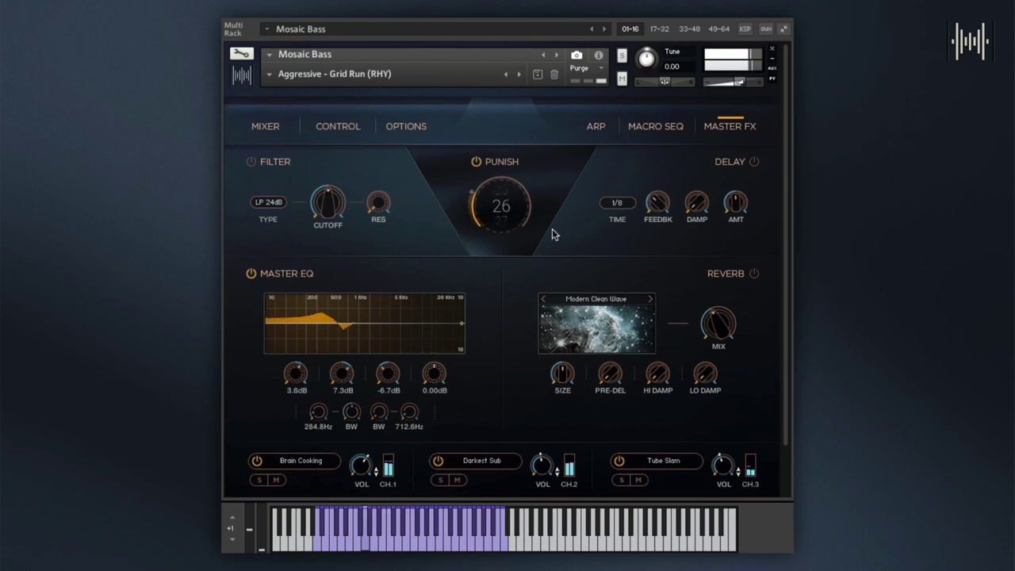
click(588, 300)
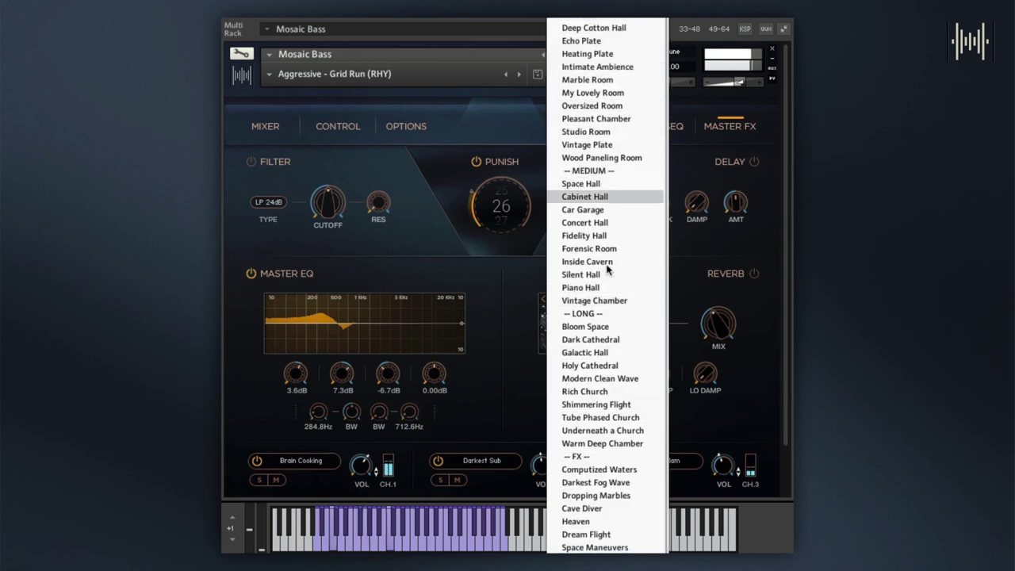
click(534, 228)
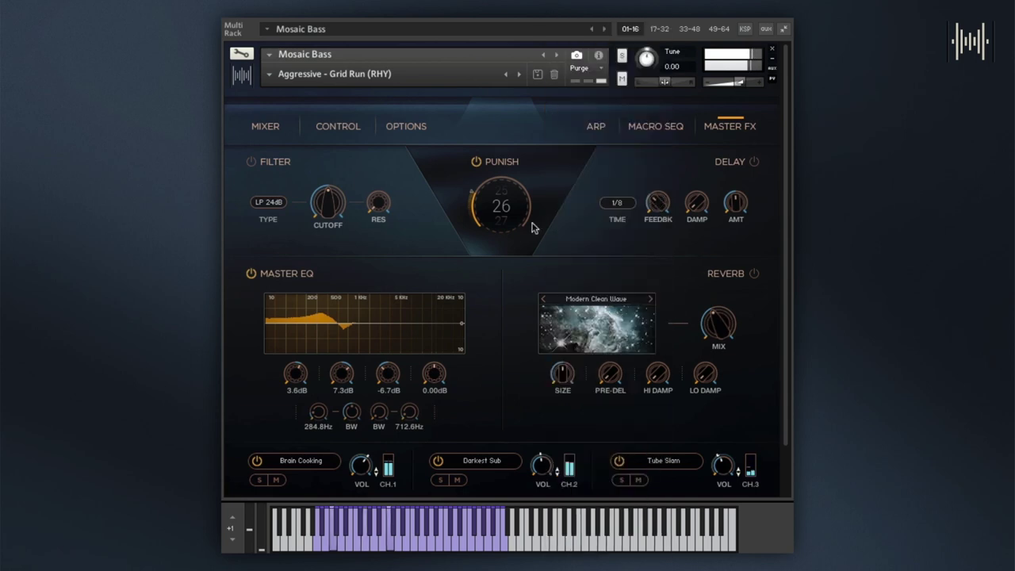
click(264, 128)
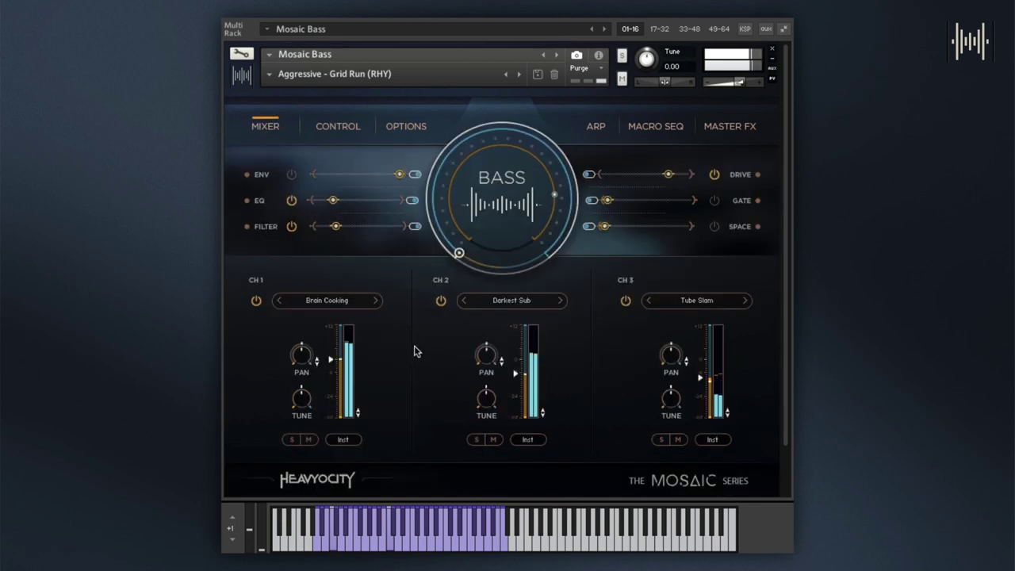